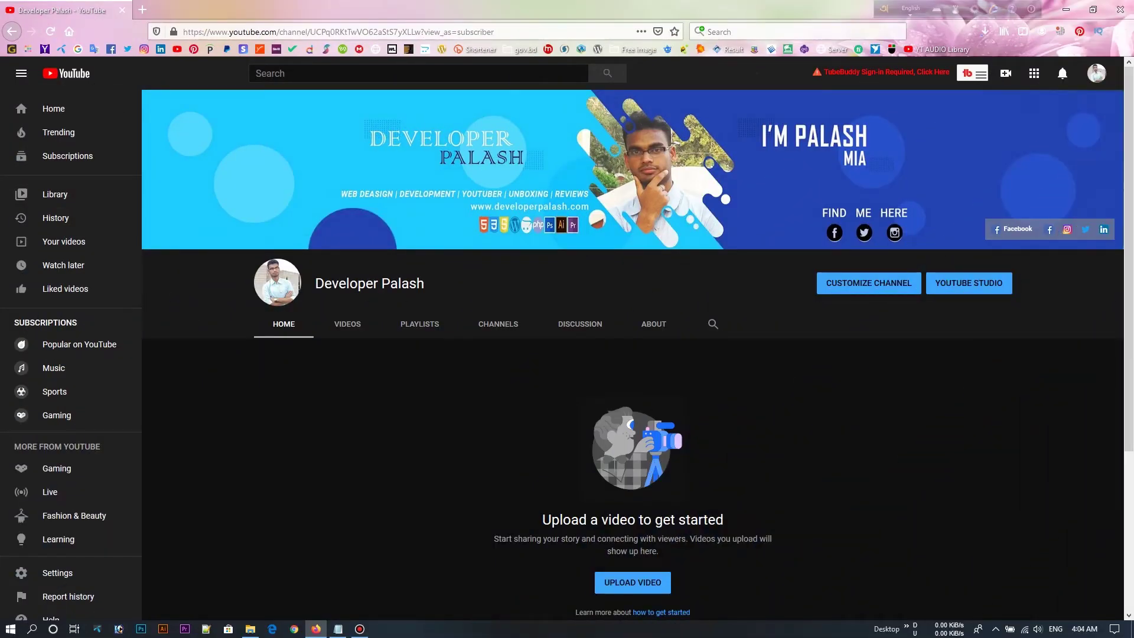
# Open the channel settings dialog from the channel's customization view
pyautogui.press('F5')
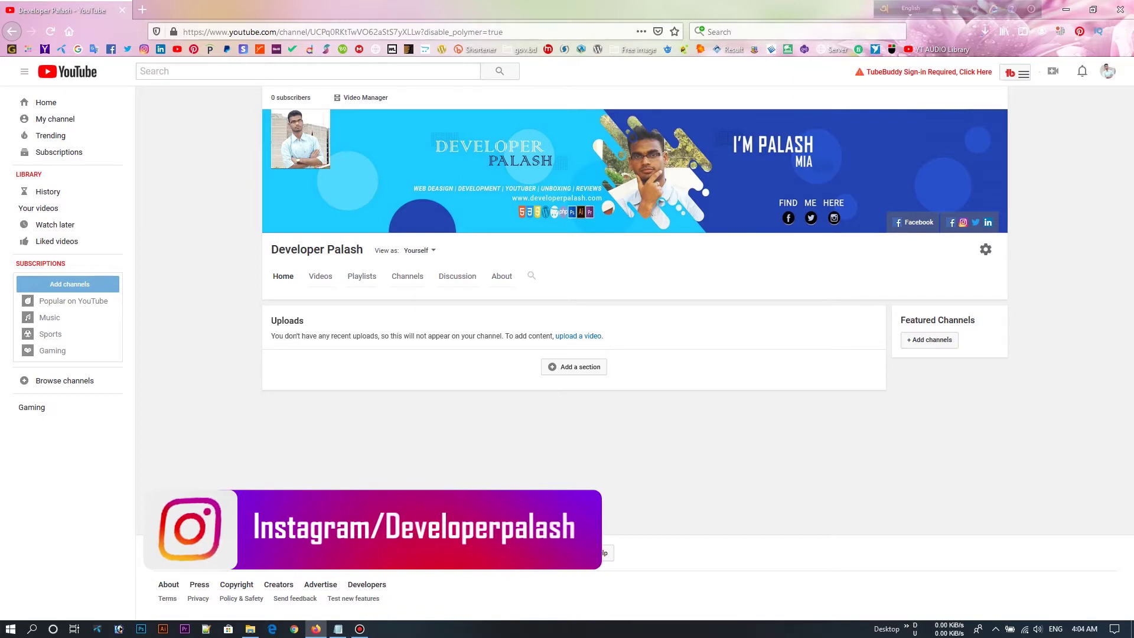
pyautogui.click(986, 249)
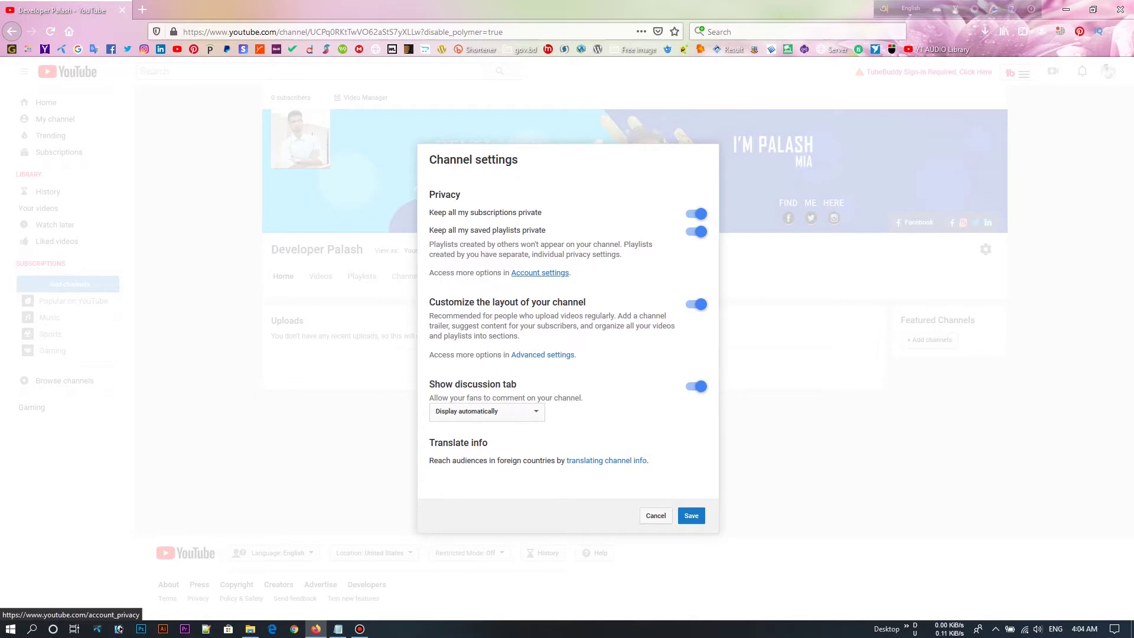
# View the account privacy settings linked from the channel settings in a separate tab, and close that tab
pyautogui.rightClick(540, 273)
pyautogui.click(567, 278)
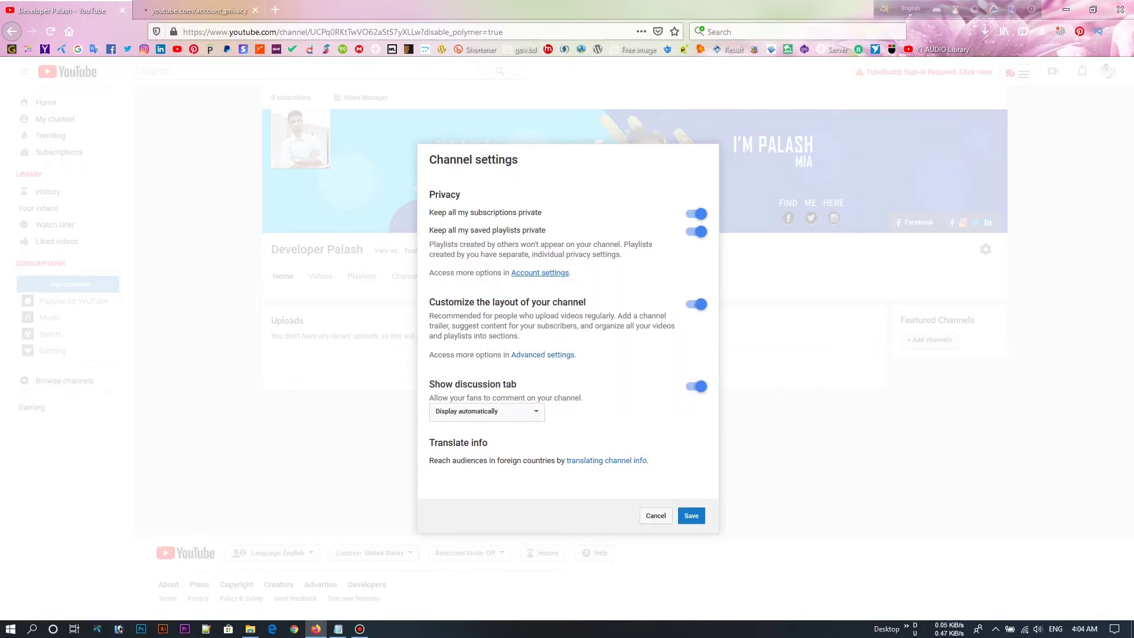
pyautogui.hotkey('ctrl', 'Tab')
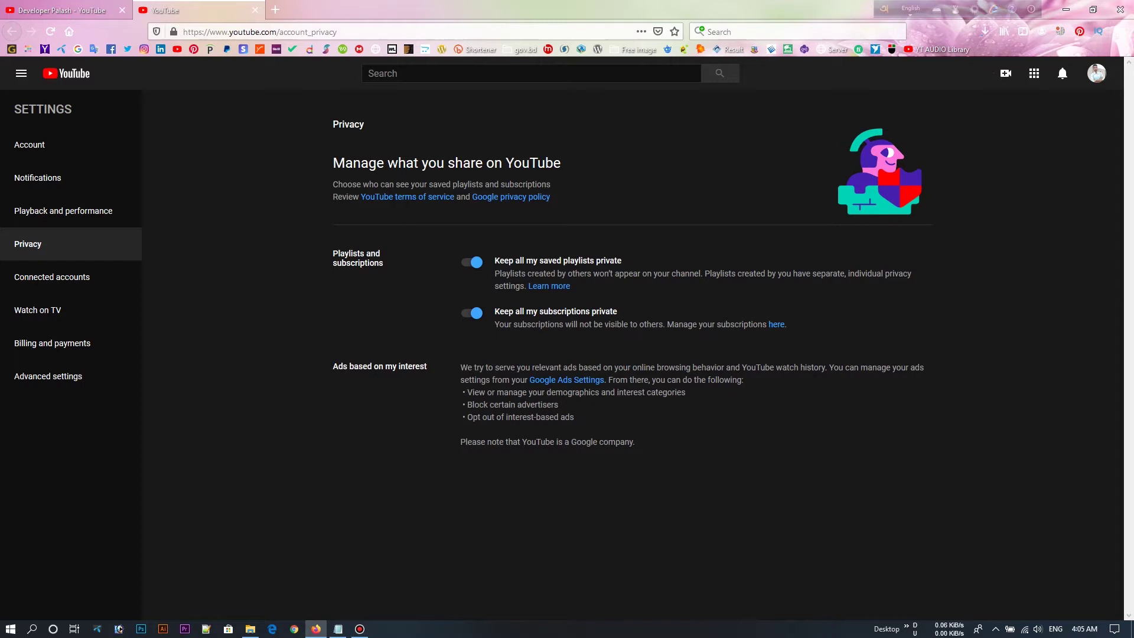
pyautogui.hotkey('ctrl', 'w')
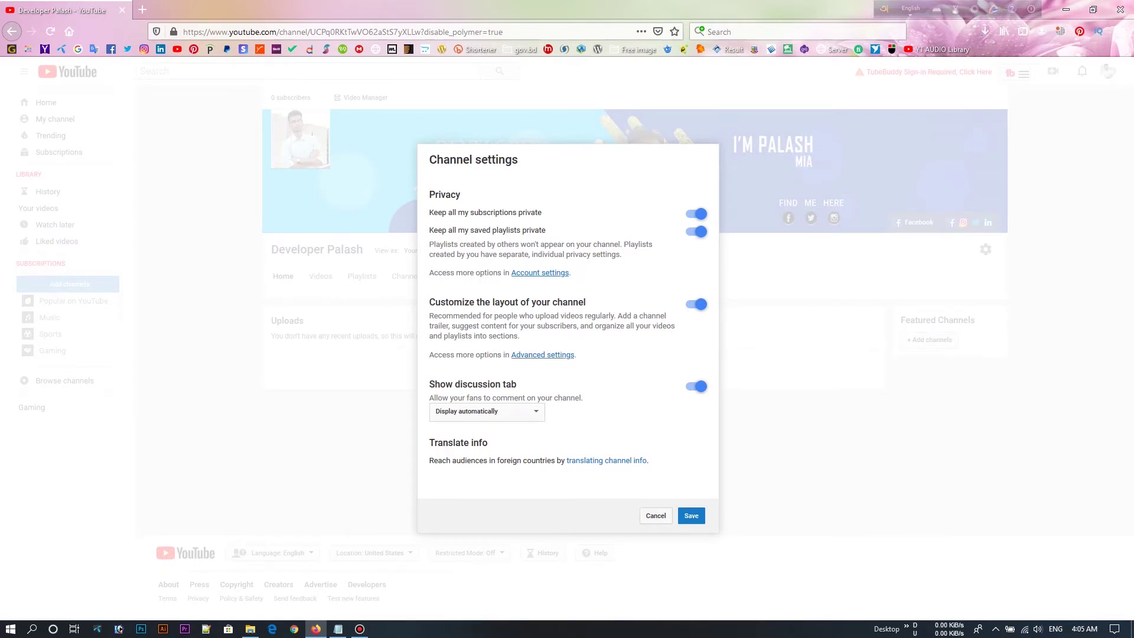
# Examine the comment display options offered for the channel's discussion tab
pyautogui.rightClick(534, 355)
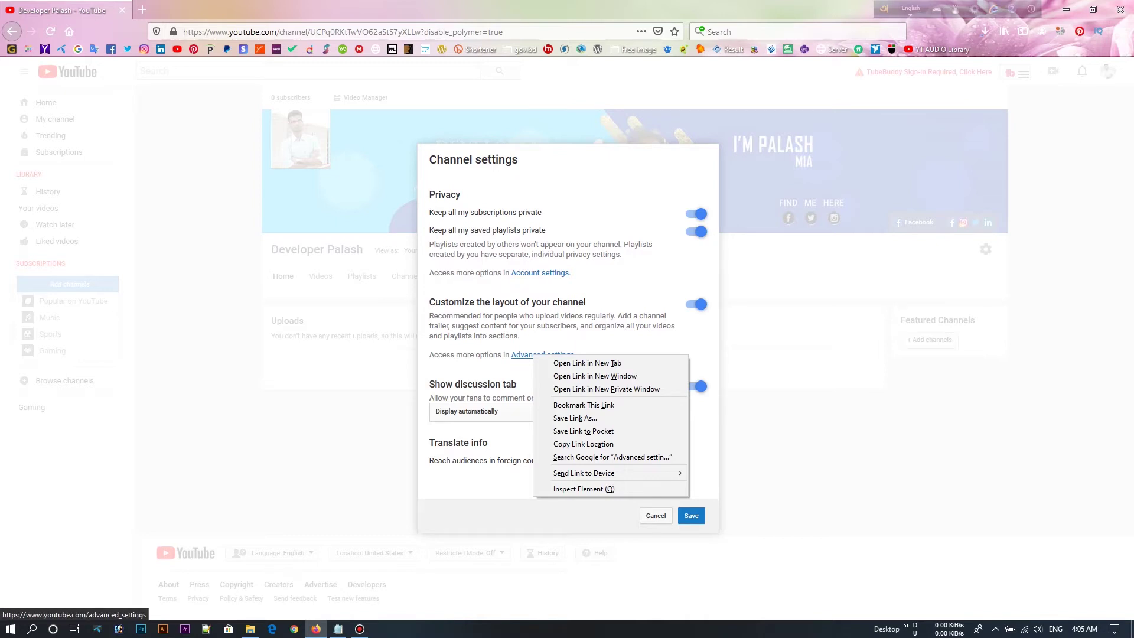
pyautogui.press('Escape')
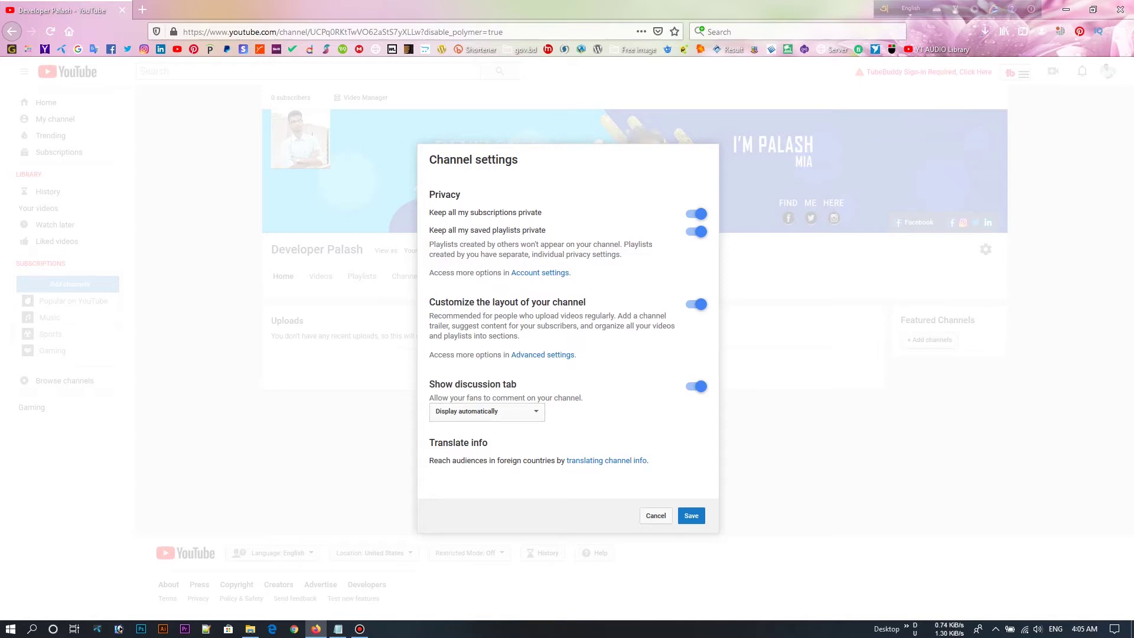
pyautogui.click(487, 411)
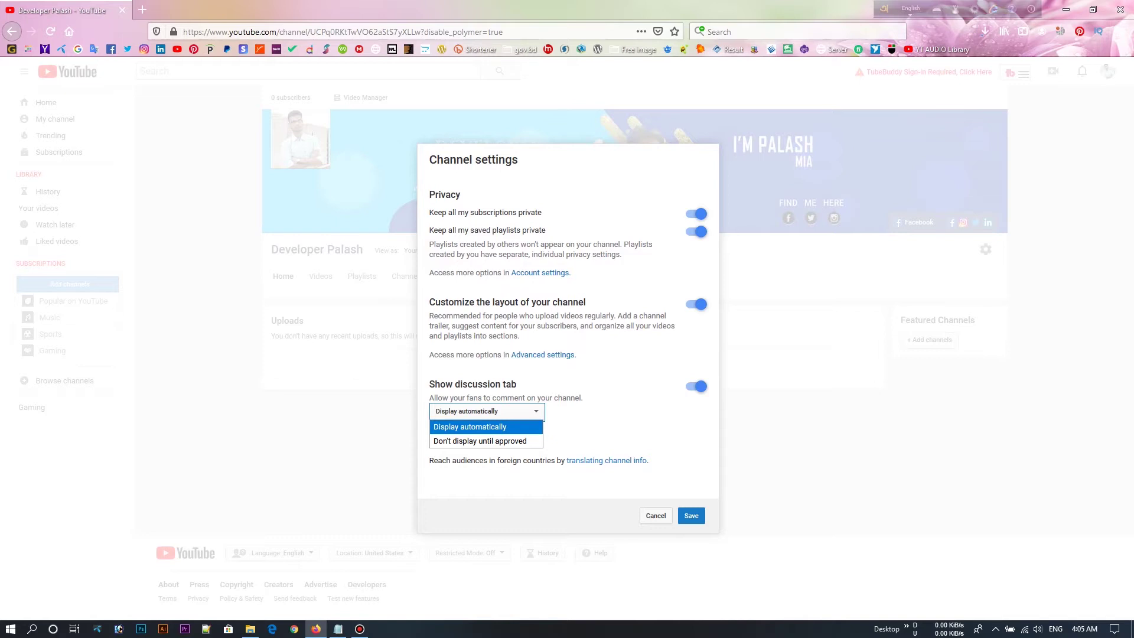
pyautogui.press('Escape')
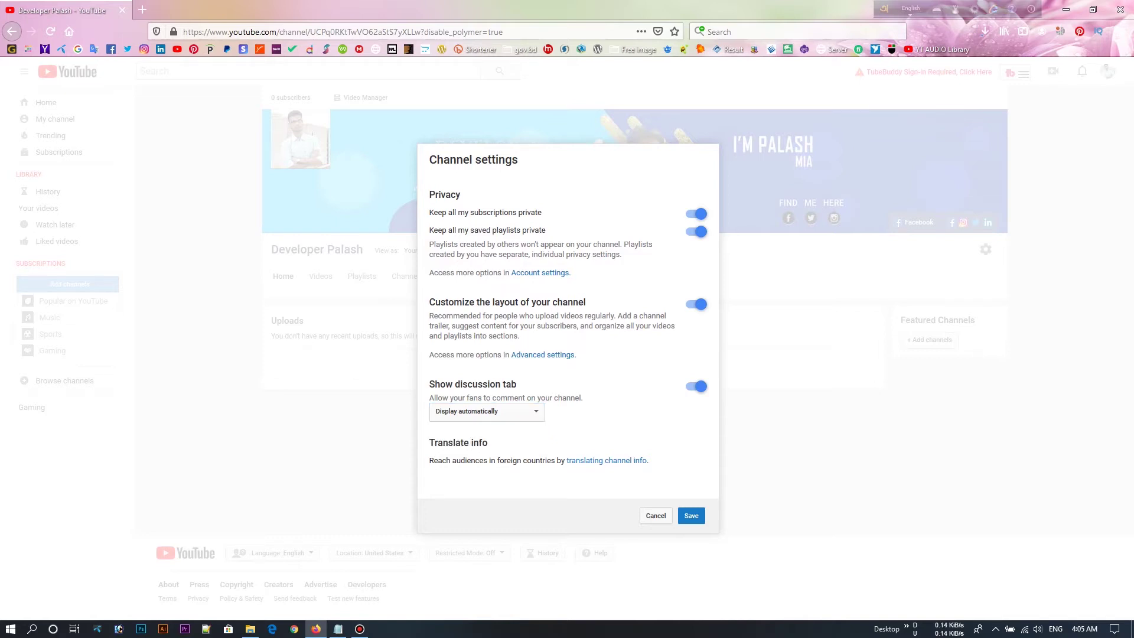
# Open the channel's advanced settings and look over the options on the page
pyautogui.click(542, 355)
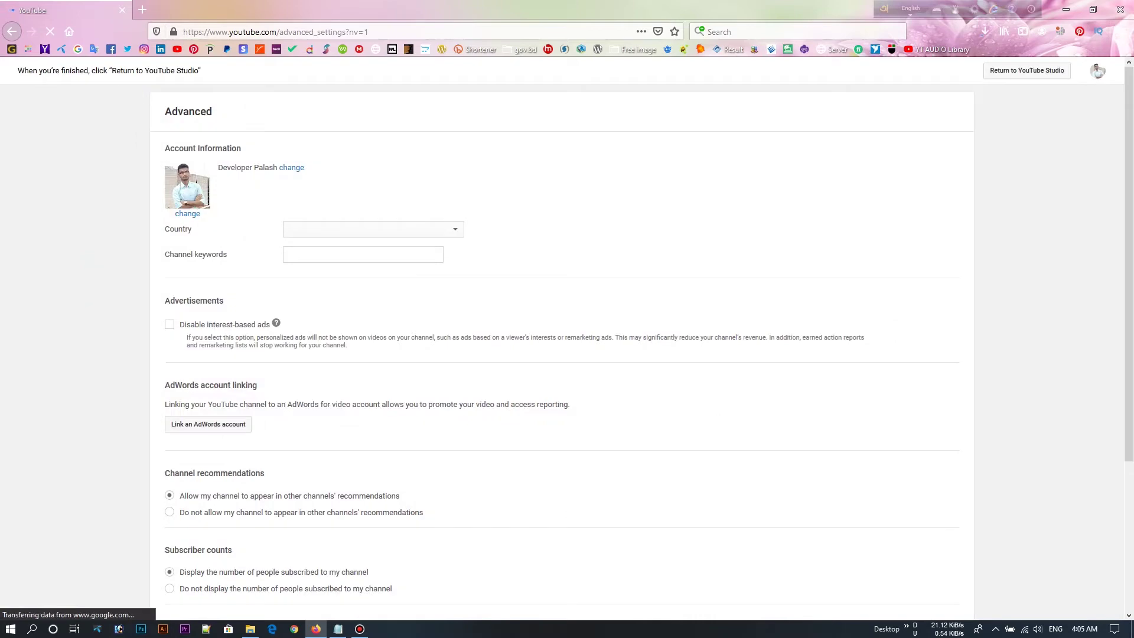
pyautogui.scroll(-4, 568, 354)
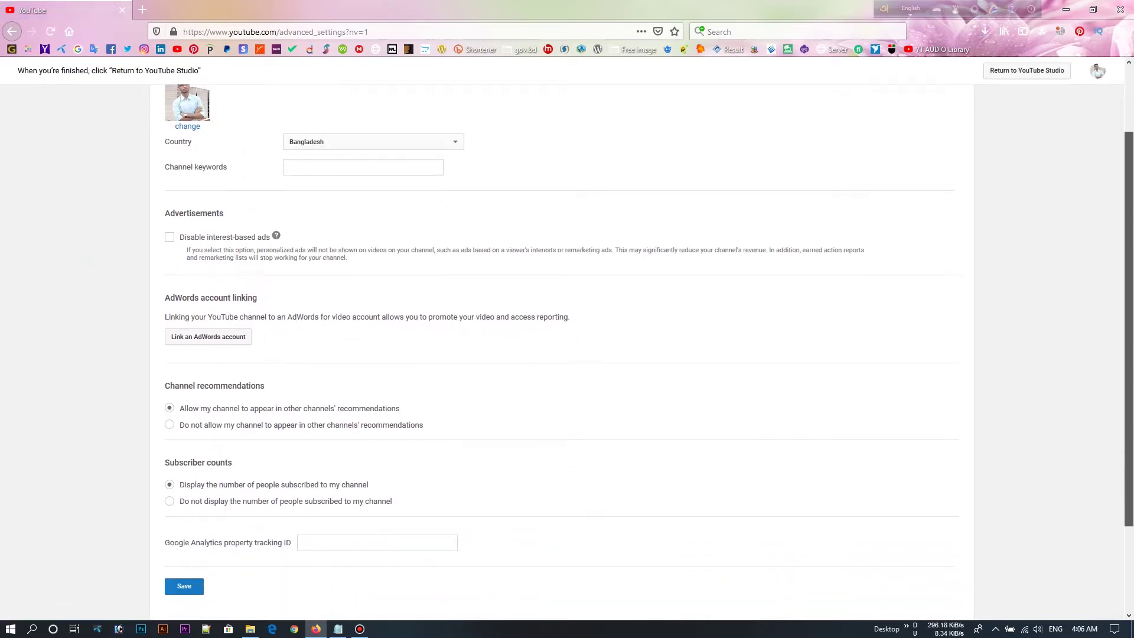
pyautogui.scroll(3, 567, 355)
pyautogui.scroll(1, 567, 355)
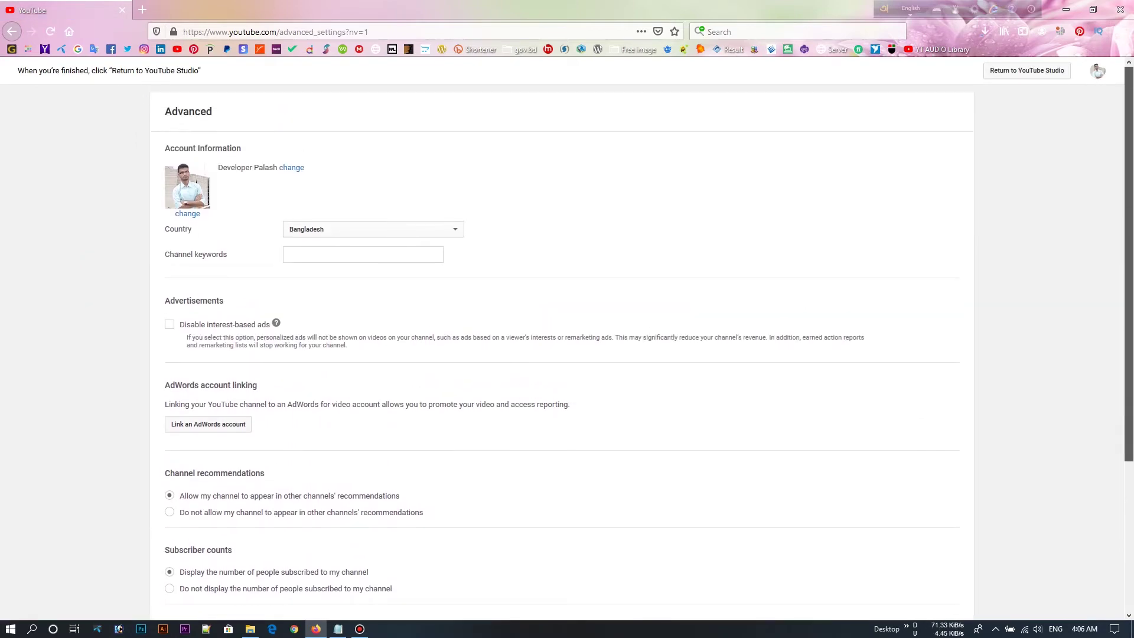
pyautogui.scroll(-3, 567, 354)
pyautogui.scroll(3, 567, 355)
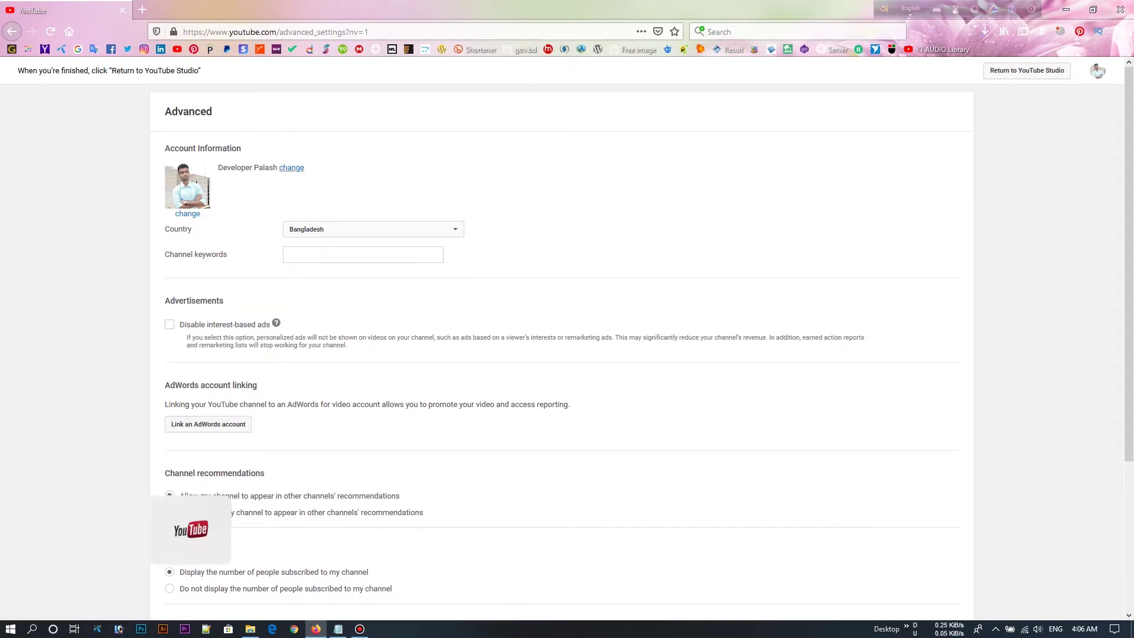
# View the Google account page for editing the channel name, and check the country choices in the account information
pyautogui.click(292, 167)
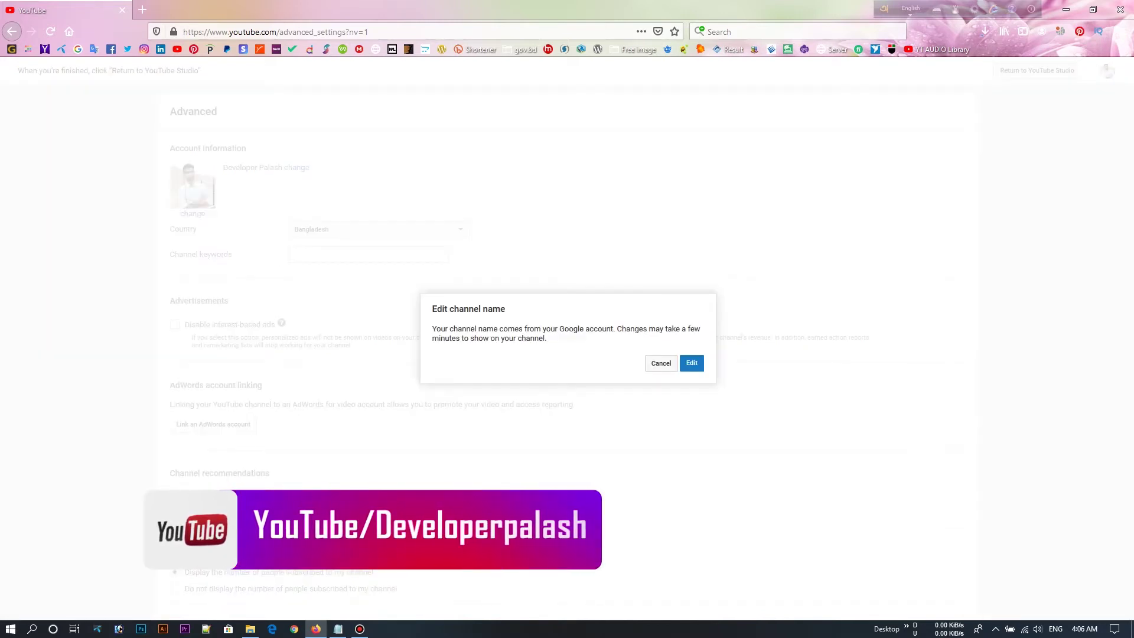
pyautogui.click(691, 363)
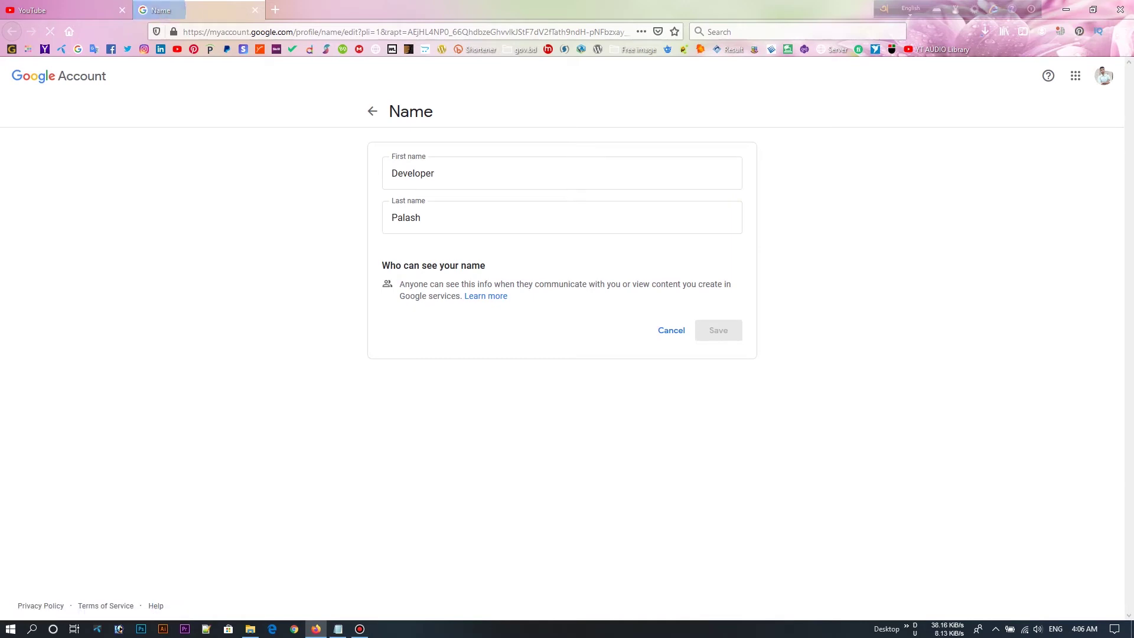
pyautogui.press('Tab')
pyautogui.press('Tab')
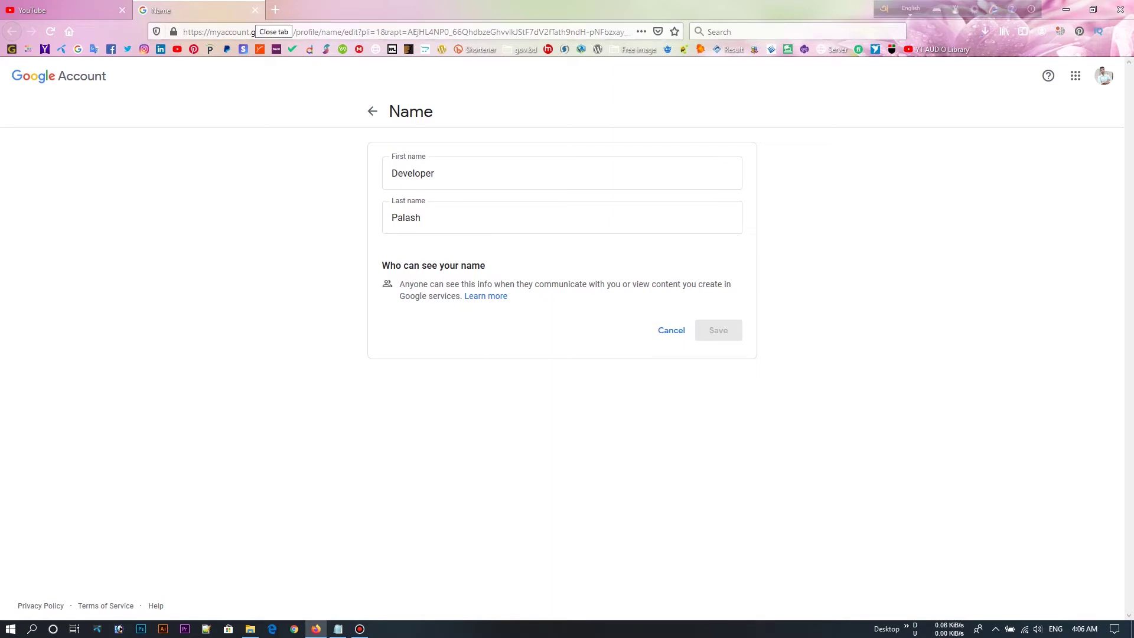
pyautogui.click(255, 10)
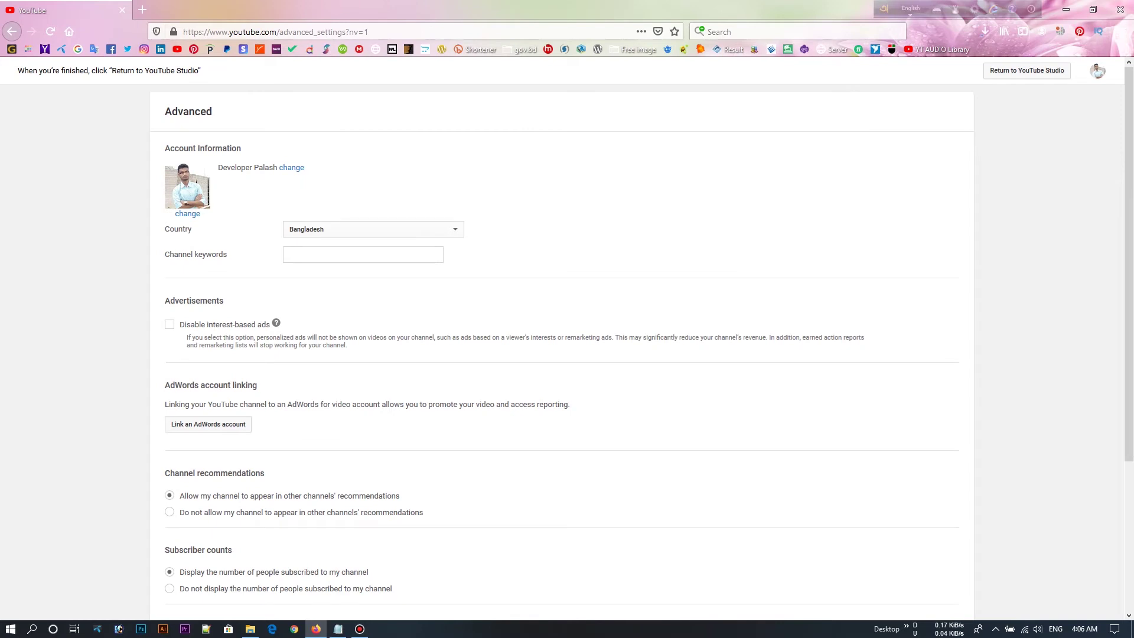
pyautogui.click(373, 229)
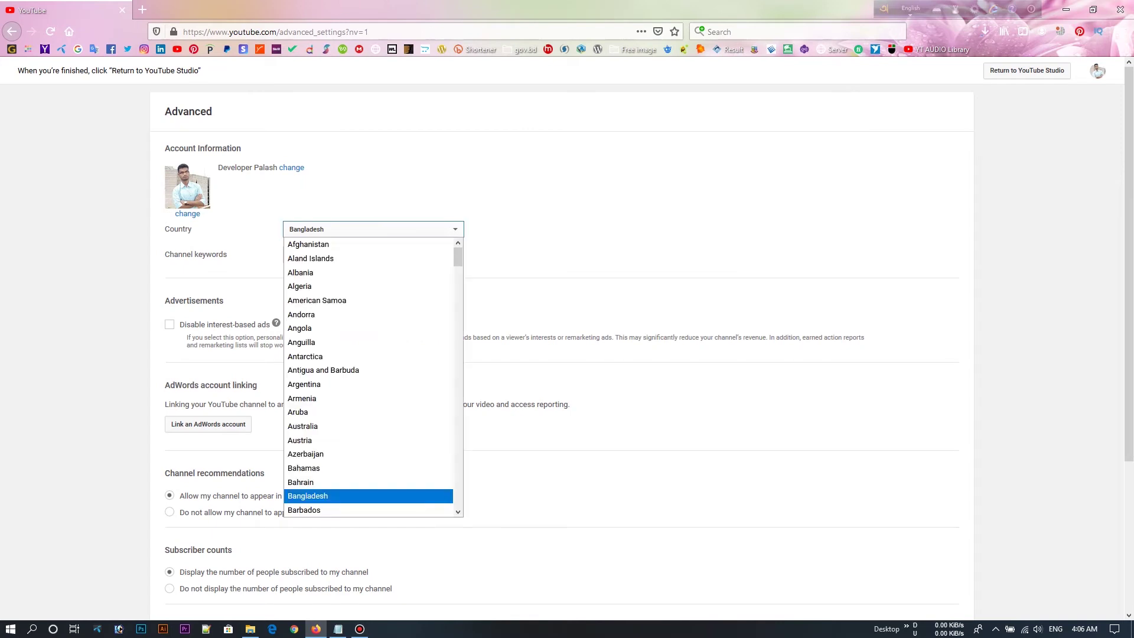
pyautogui.press('Escape')
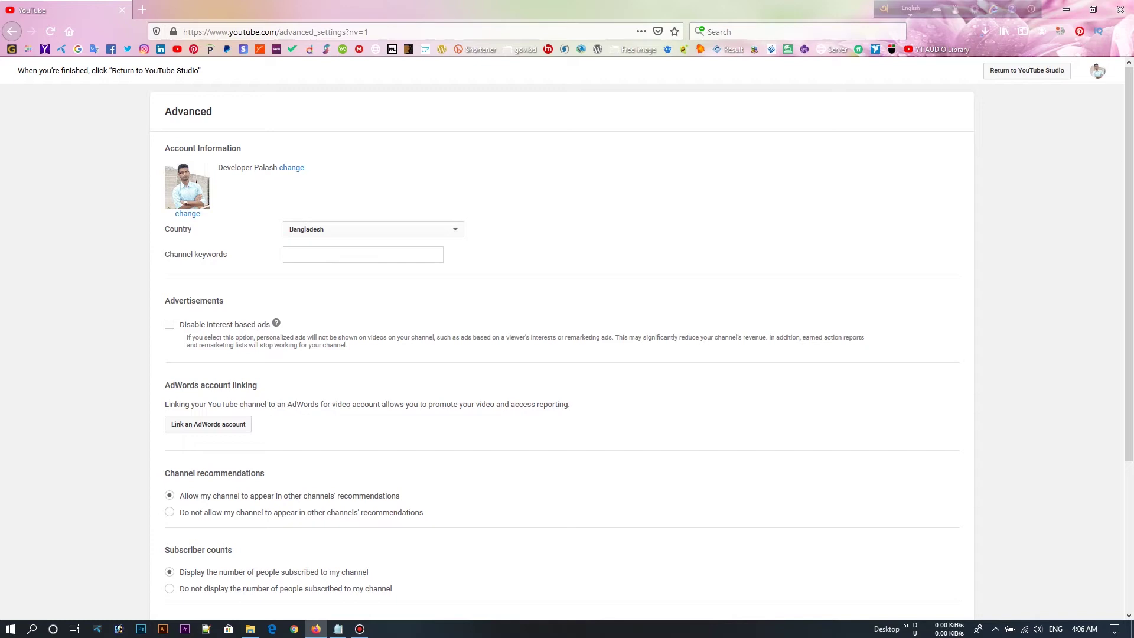
# Set the subscriber counts option to not display the number of people subscribed to the channel
pyautogui.scroll(-2, 567, 343)
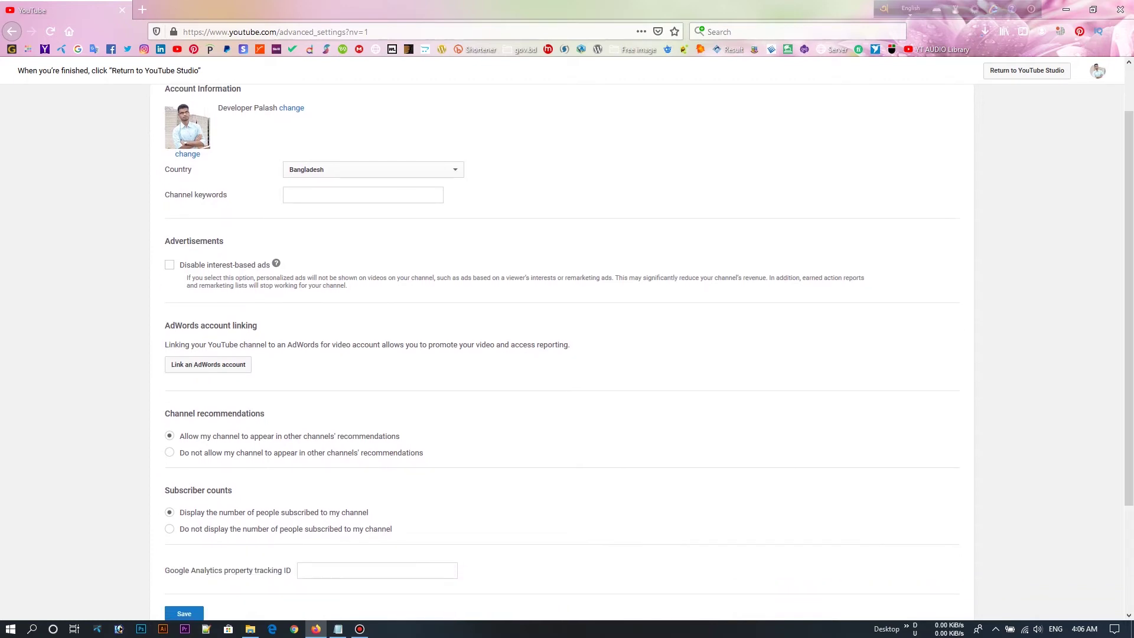
pyautogui.click(362, 195)
pyautogui.click(363, 195)
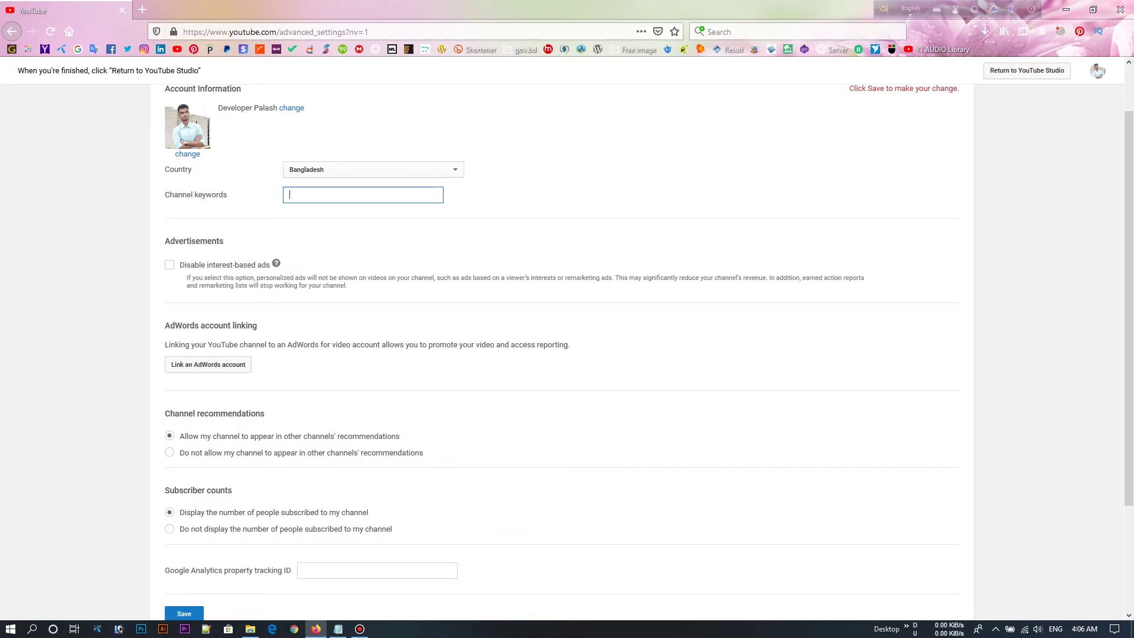
pyautogui.scroll(-2, 567, 354)
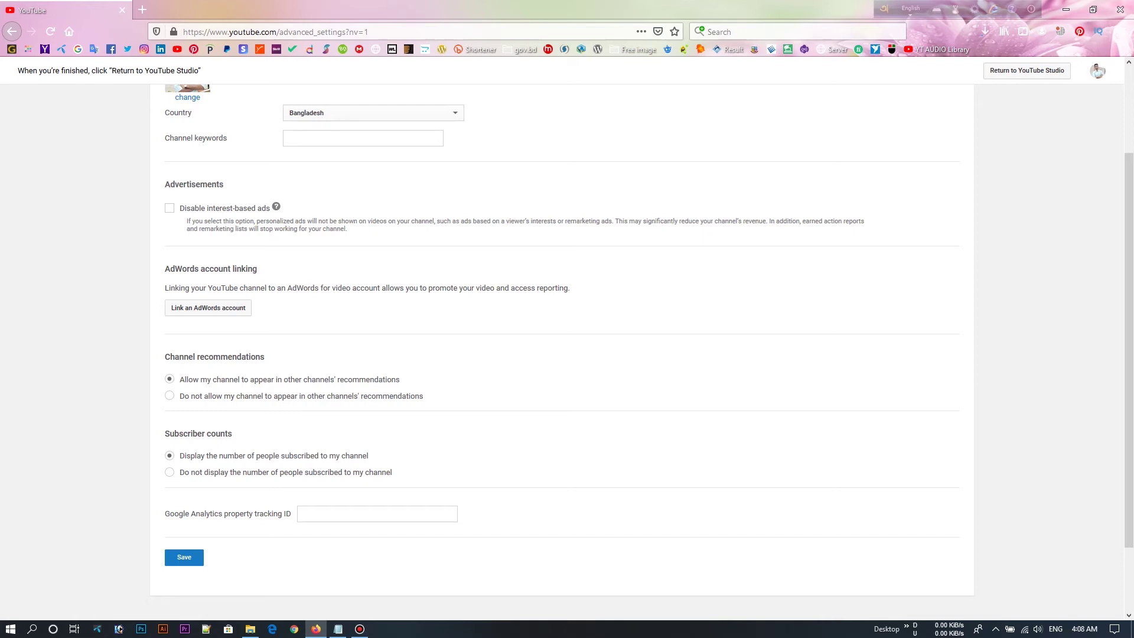
pyautogui.click(169, 472)
pyautogui.click(377, 514)
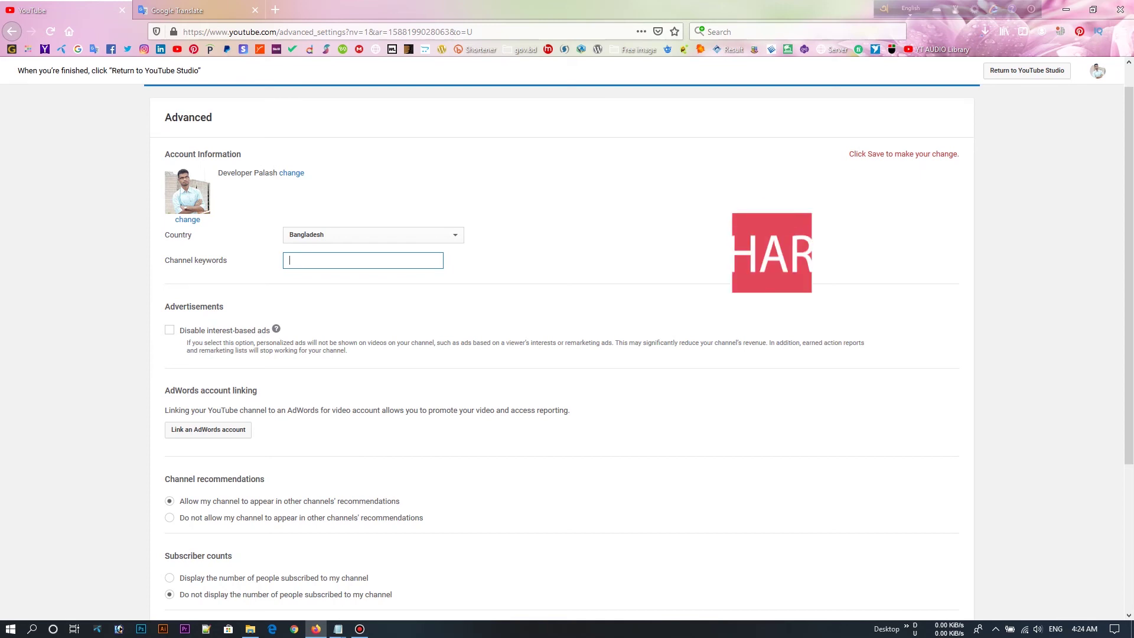
# Paste the prepared keyword list, ending in "Opencart theme customization,", into the channel keywords and save the advanced settings
pyautogui.hotkey('ctrl', 'v')
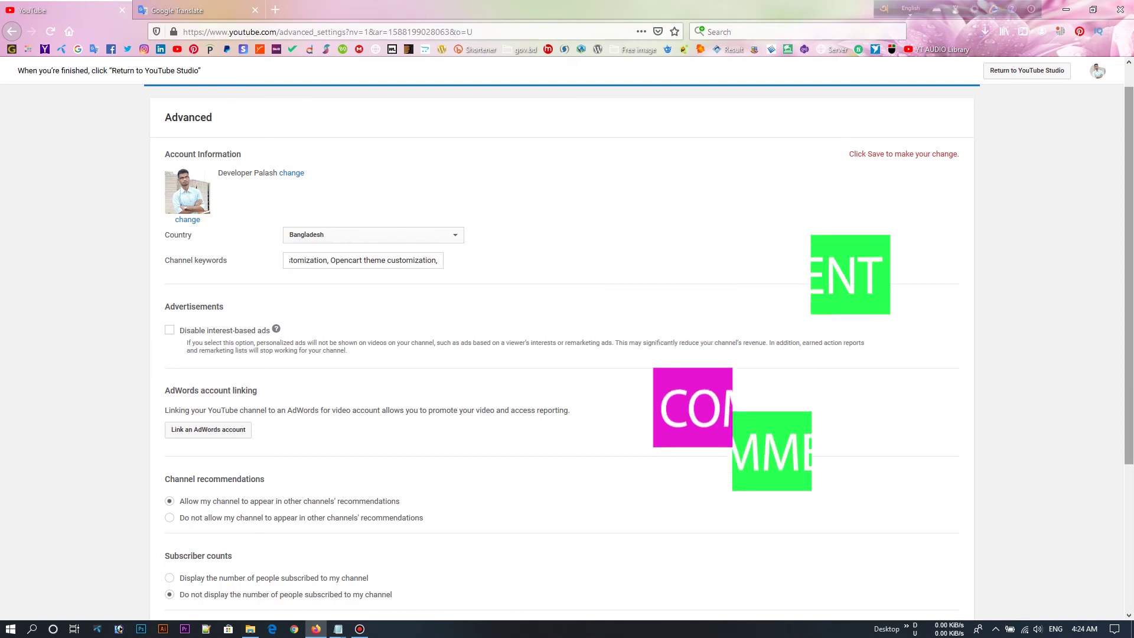
pyautogui.scroll(-5, 567, 348)
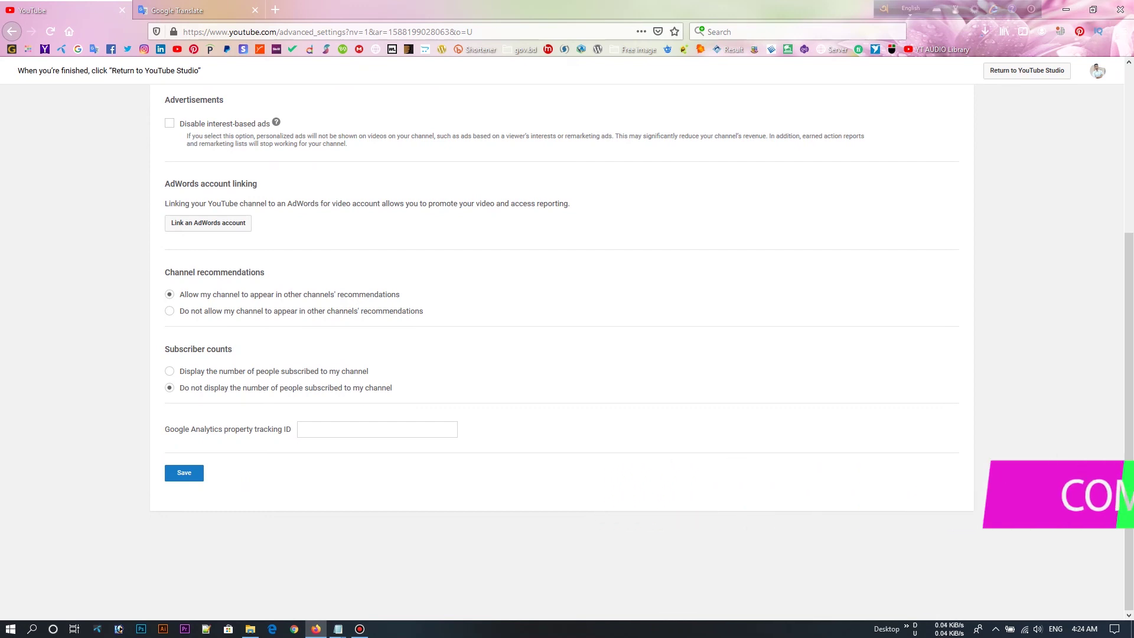
pyautogui.click(184, 472)
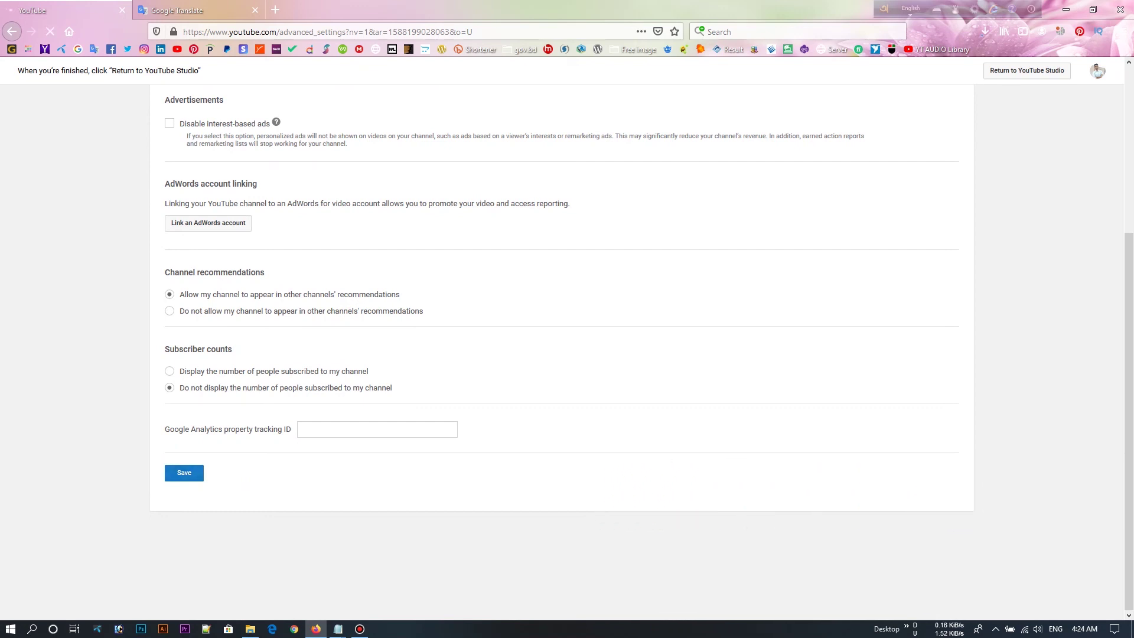